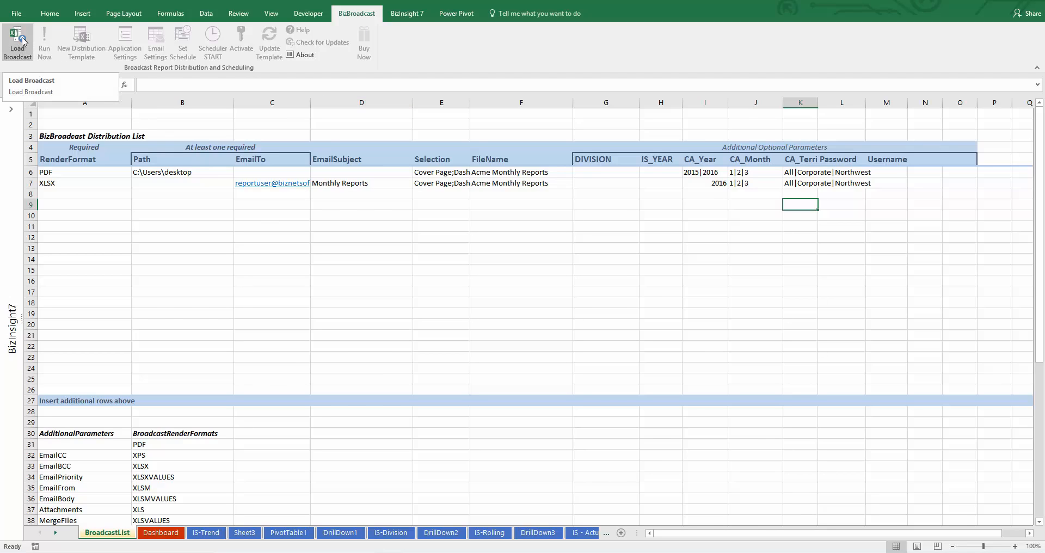
Load the BizBroadcast add-in with Load Broadcast on the BizBroadcast ribbon tab
click(22, 41)
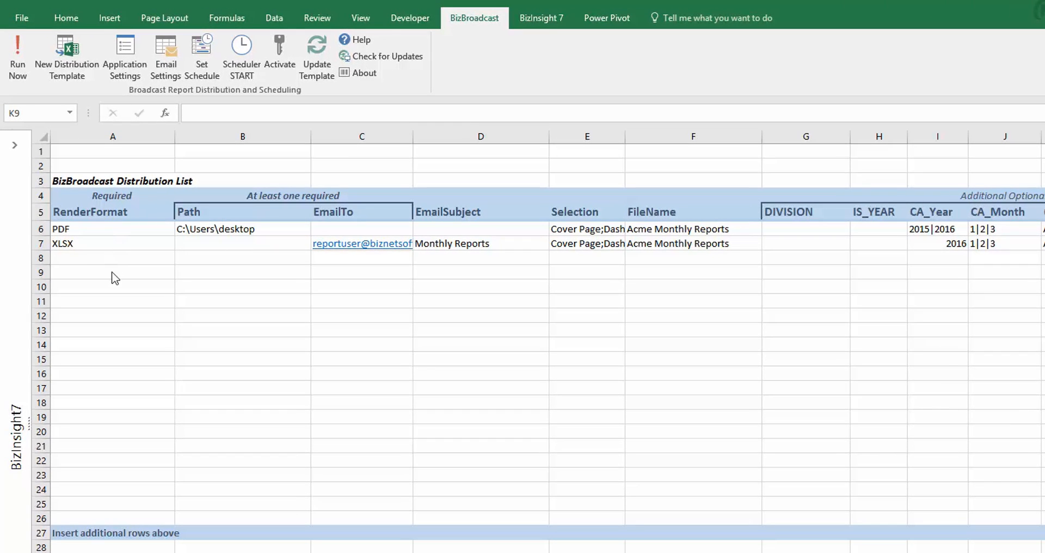
Choose PDF from cell A9's RenderFormat dropdown, then open the folder browser from B9
click(128, 205)
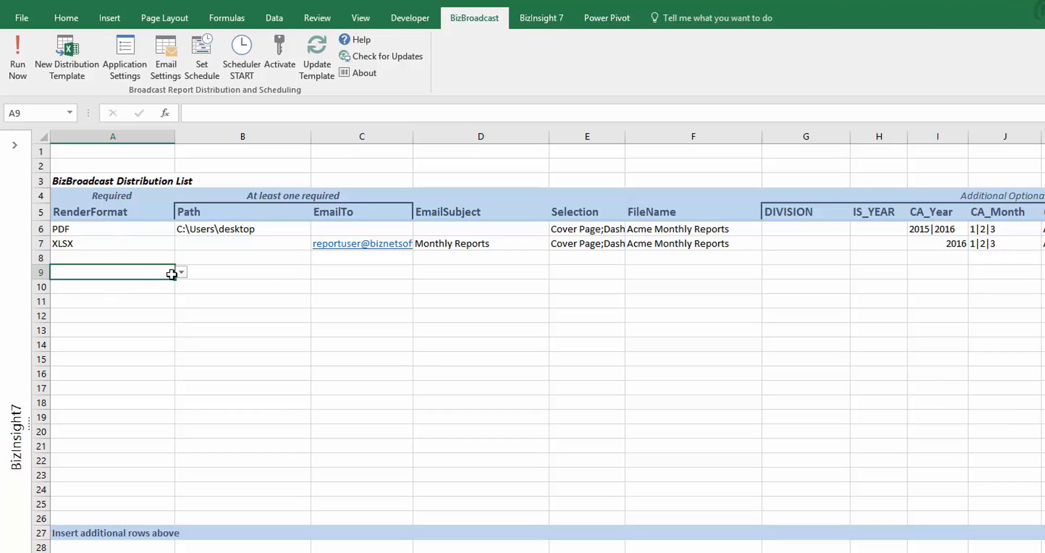
click(181, 273)
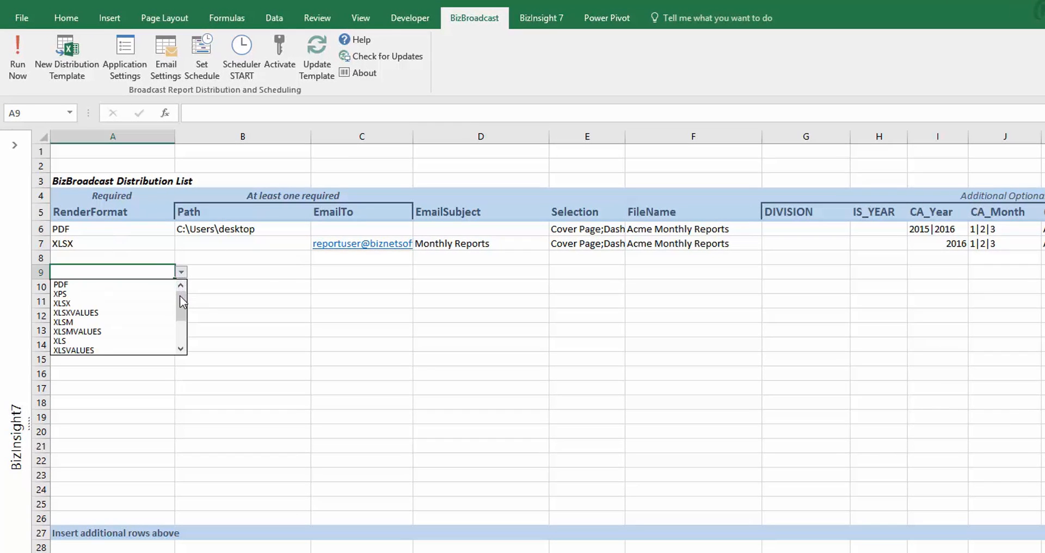
mouse_move(180, 296)
mouse_down()
mouse_move(182, 324)
mouse_move(182, 304)
mouse_up()
click(154, 284)
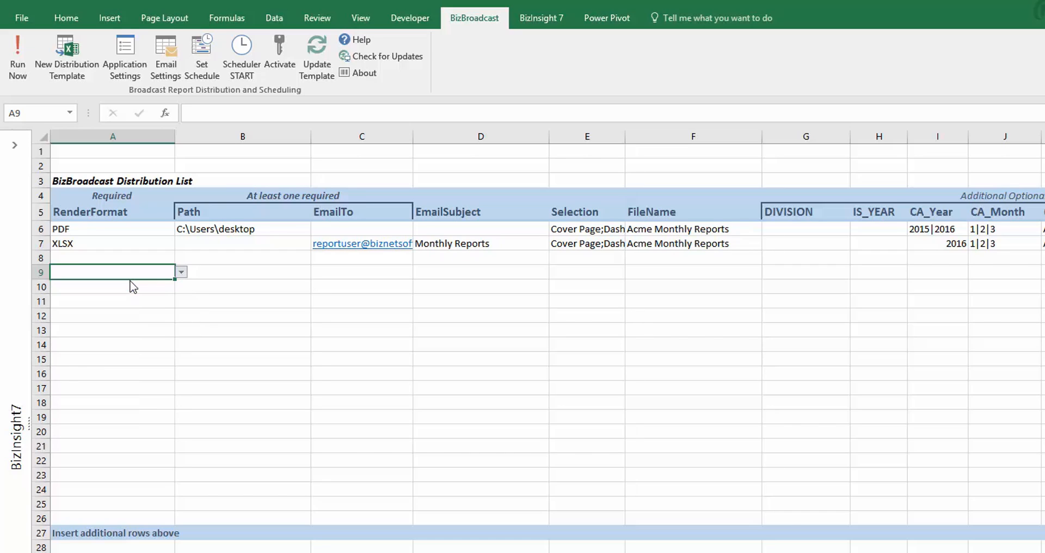
click(181, 272)
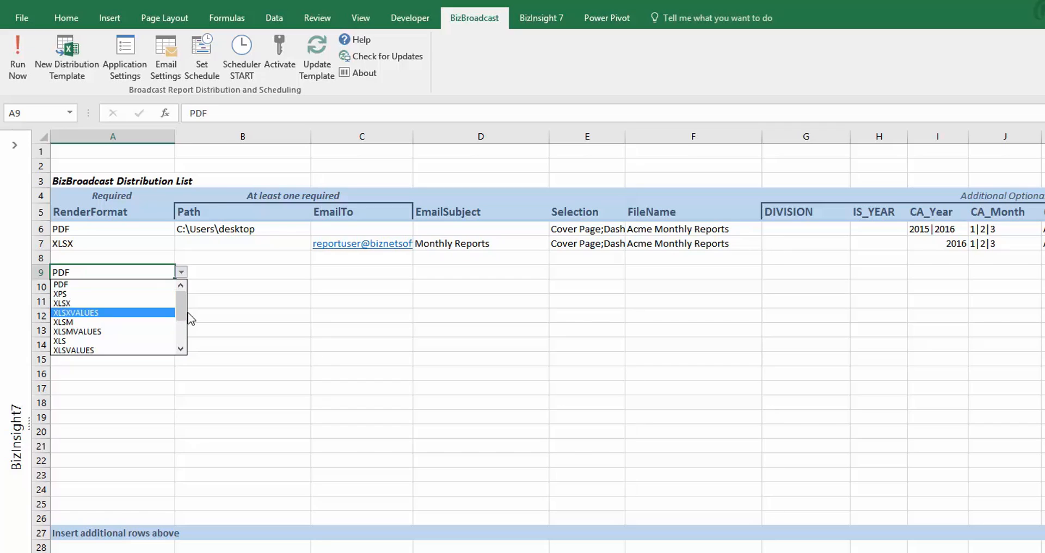
click(187, 313)
click(183, 274)
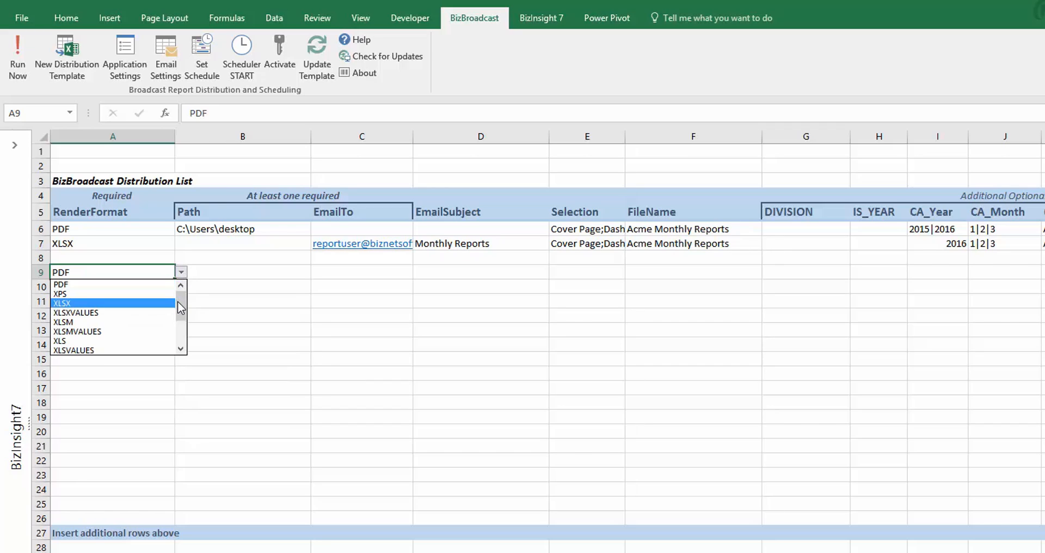
drag(178, 302, 178, 322)
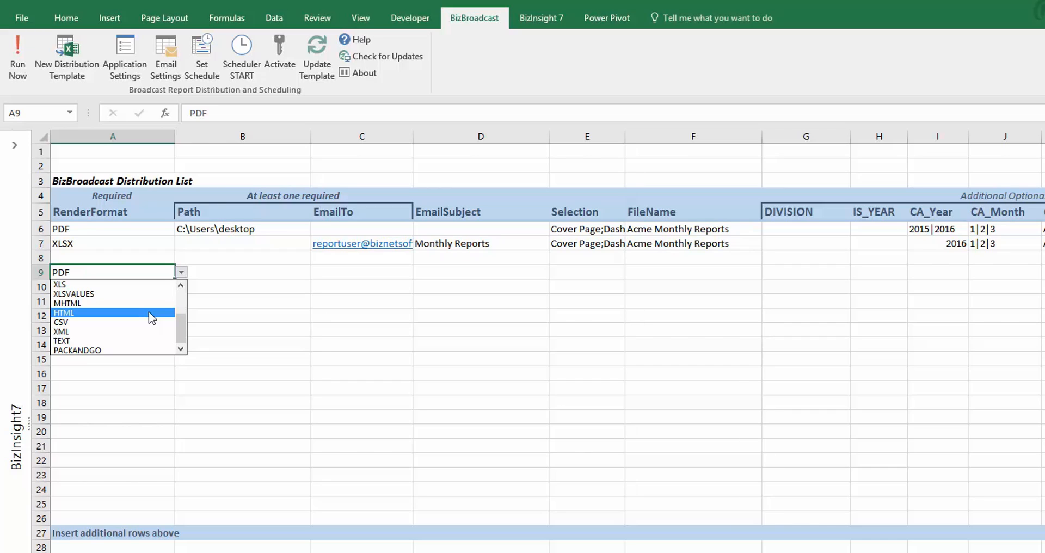
click(274, 271)
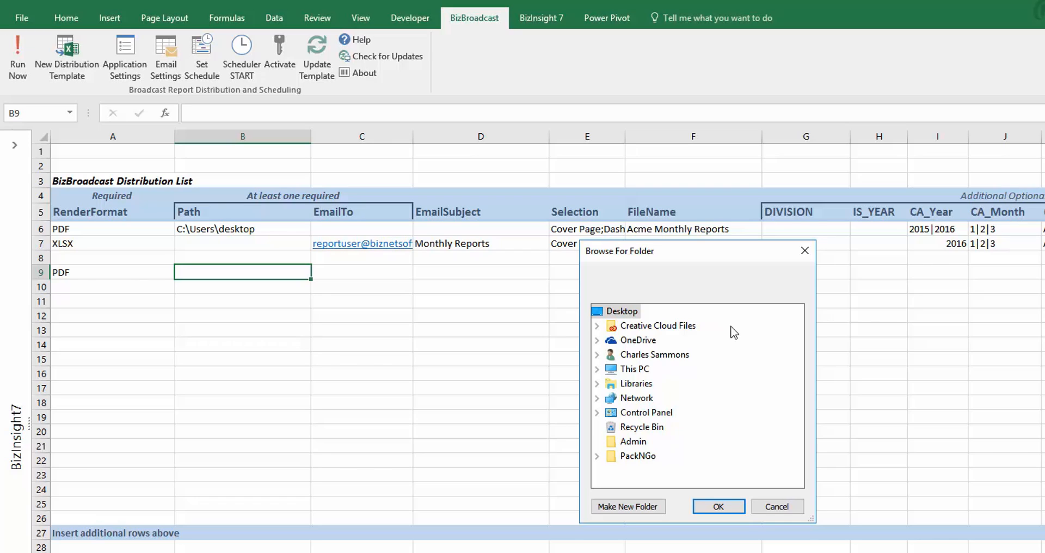
Fill B9 with the Desktop folder path and C9 with the recipient's e-mail address
click(719, 506)
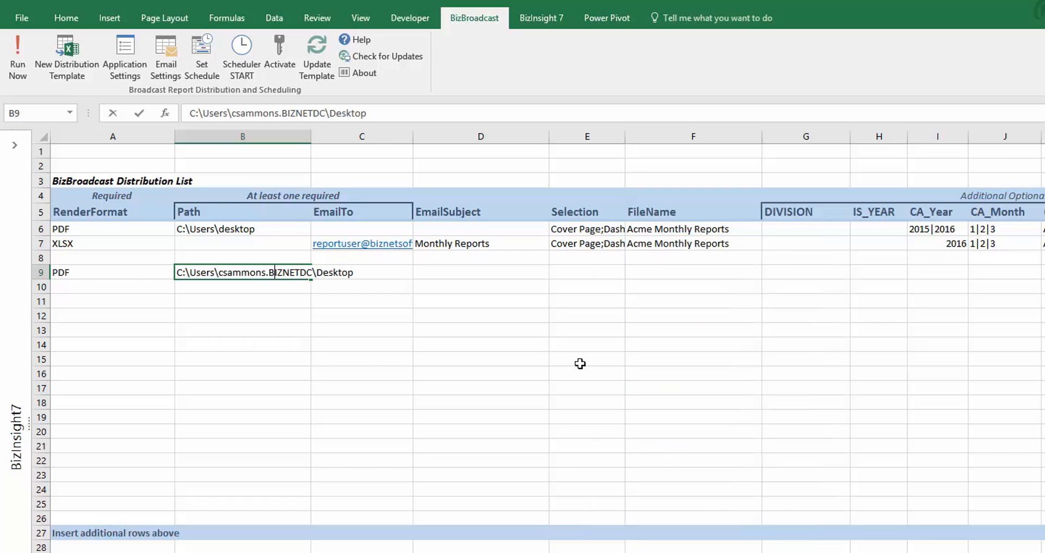
click(363, 292)
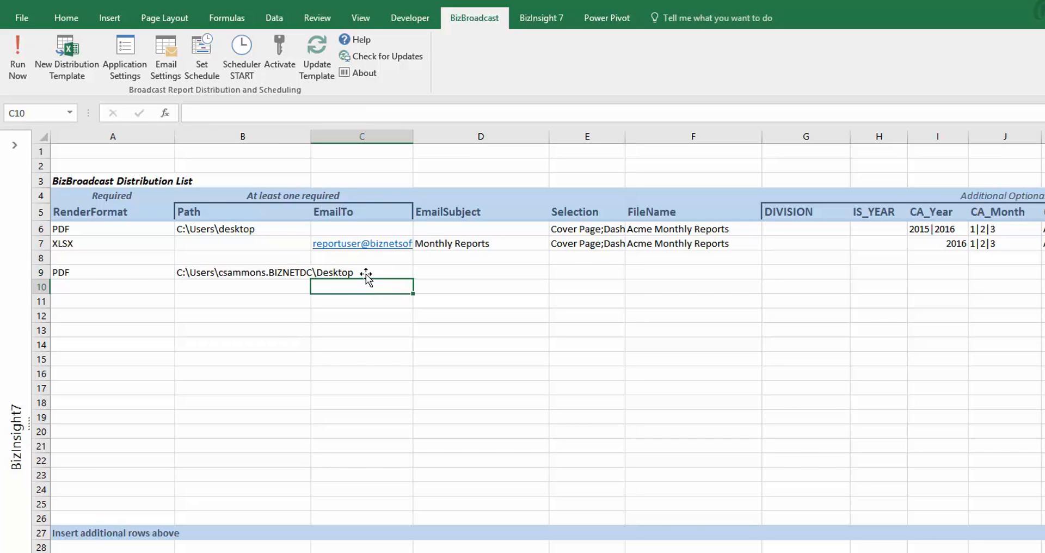
click(366, 272)
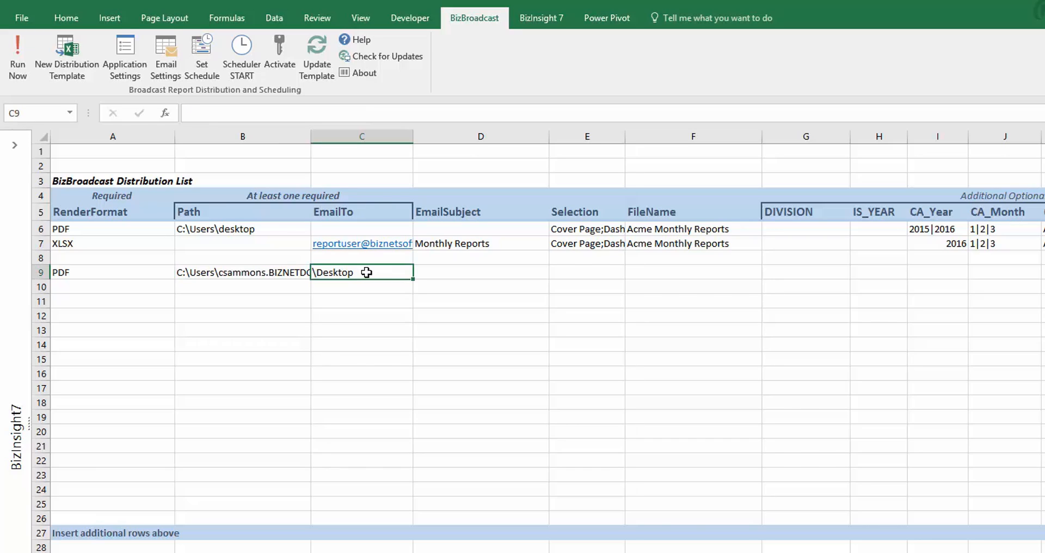
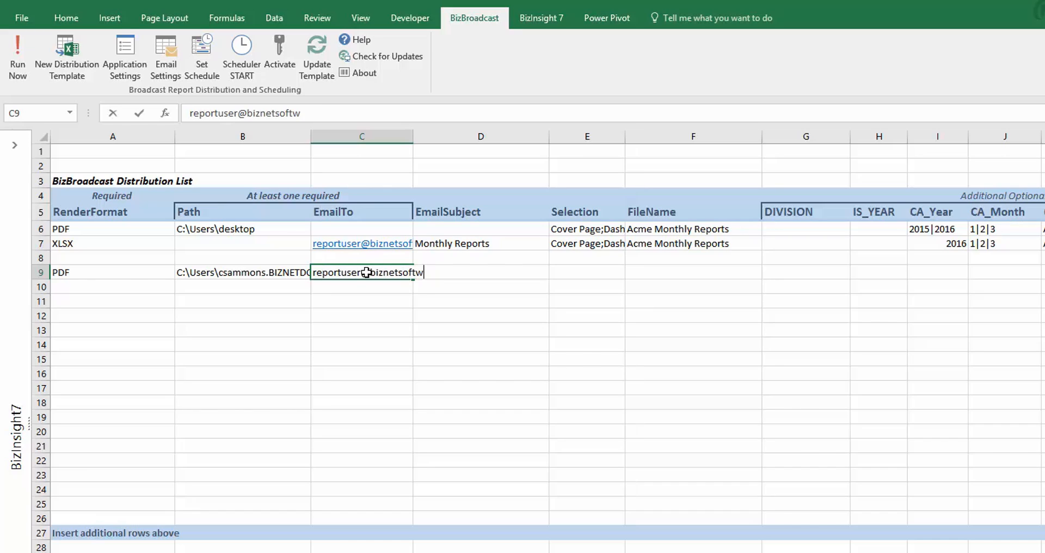
key(Tab)
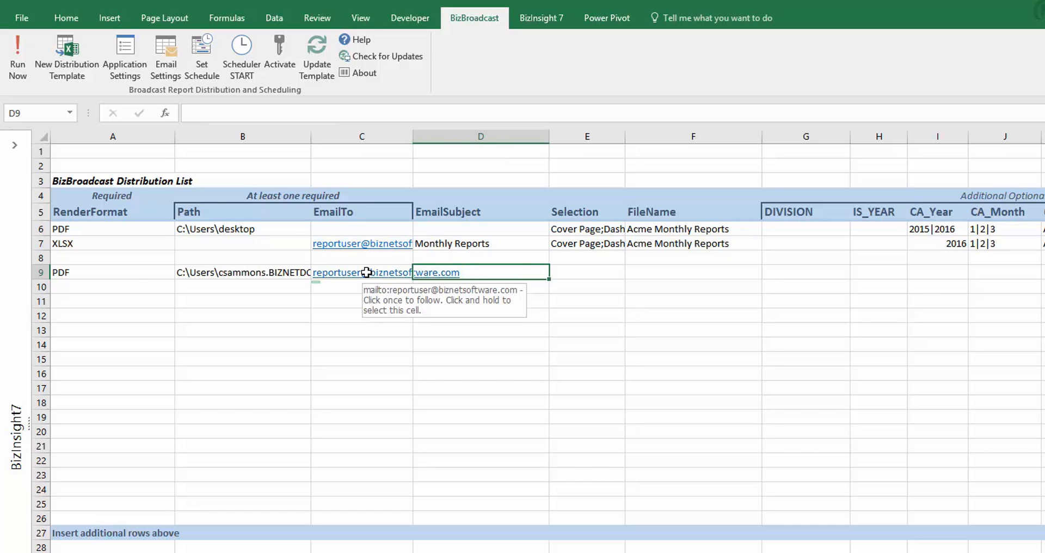
click(352, 301)
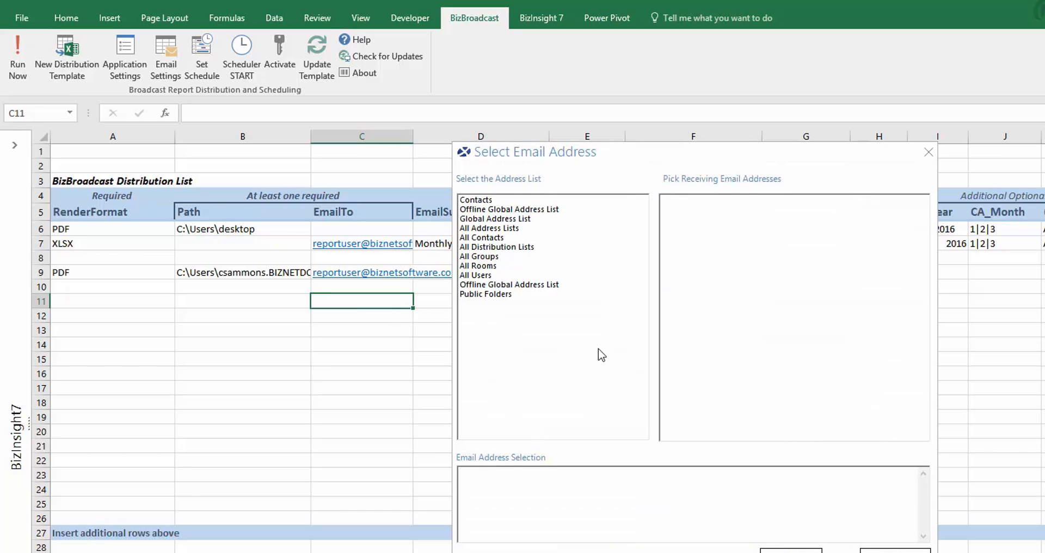
click(929, 152)
Select the Dashboard, DrillDown2 and Customer Analysis sheets for row 9
click(581, 272)
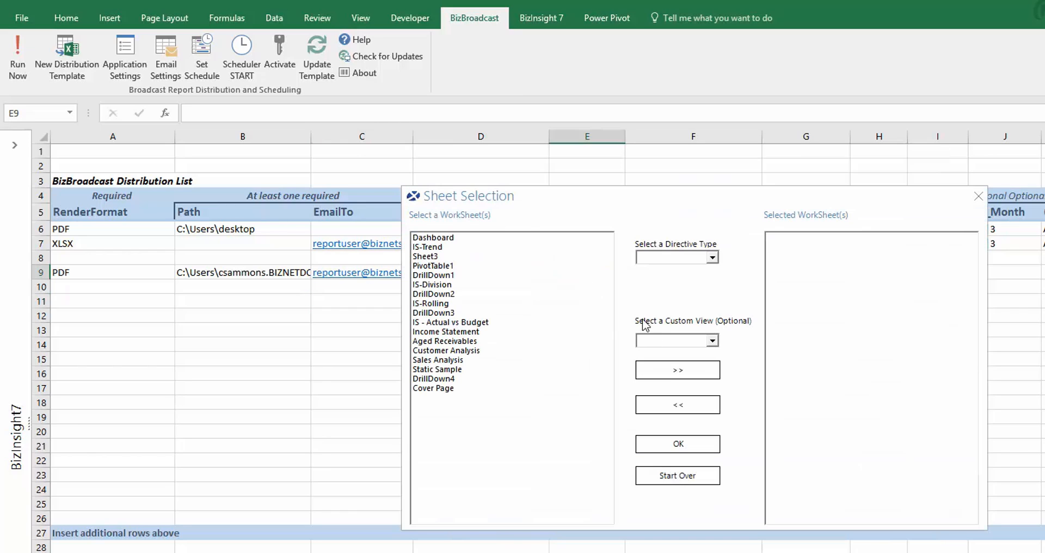
click(519, 238)
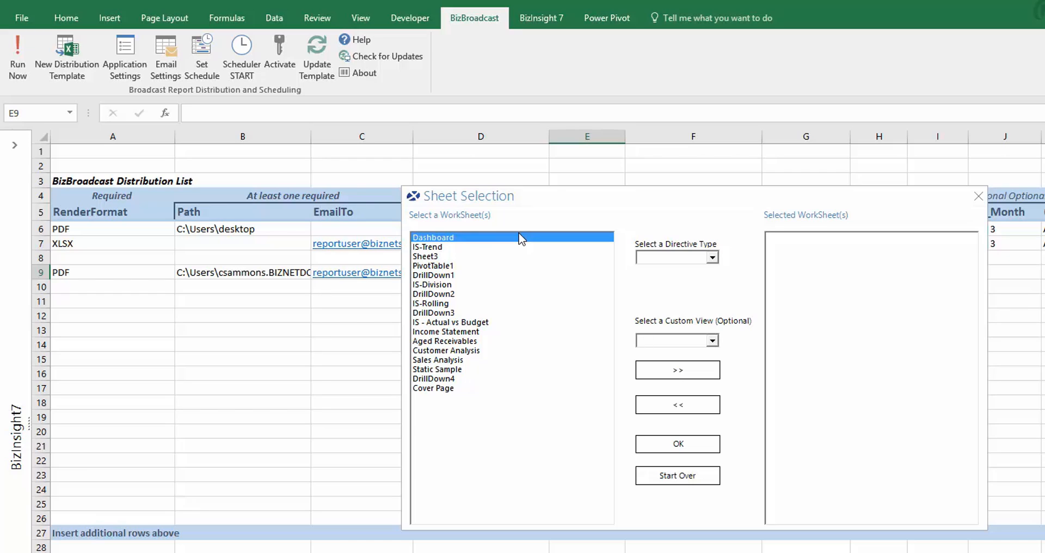
shift+click(482, 389)
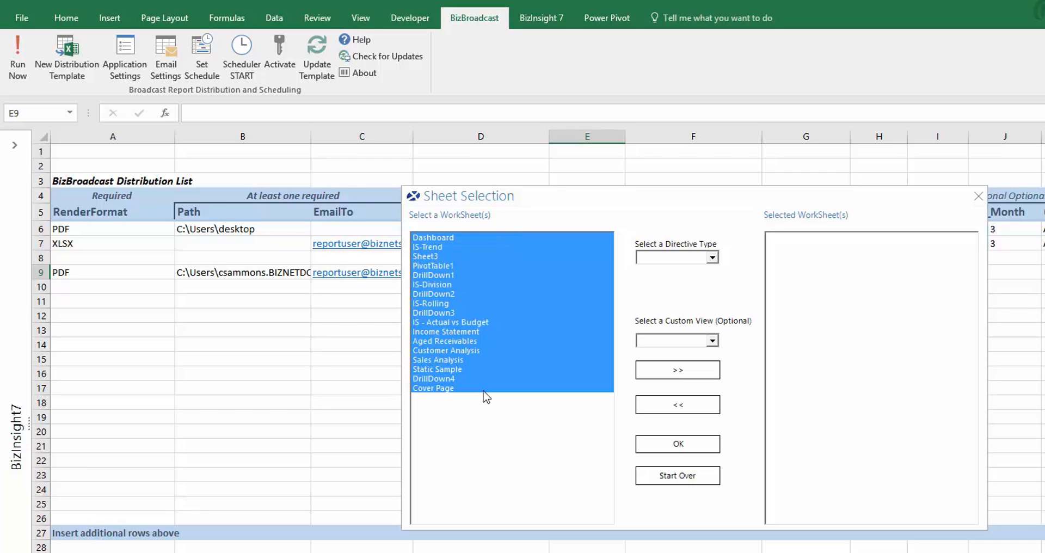
click(447, 238)
ctrl+click(445, 294)
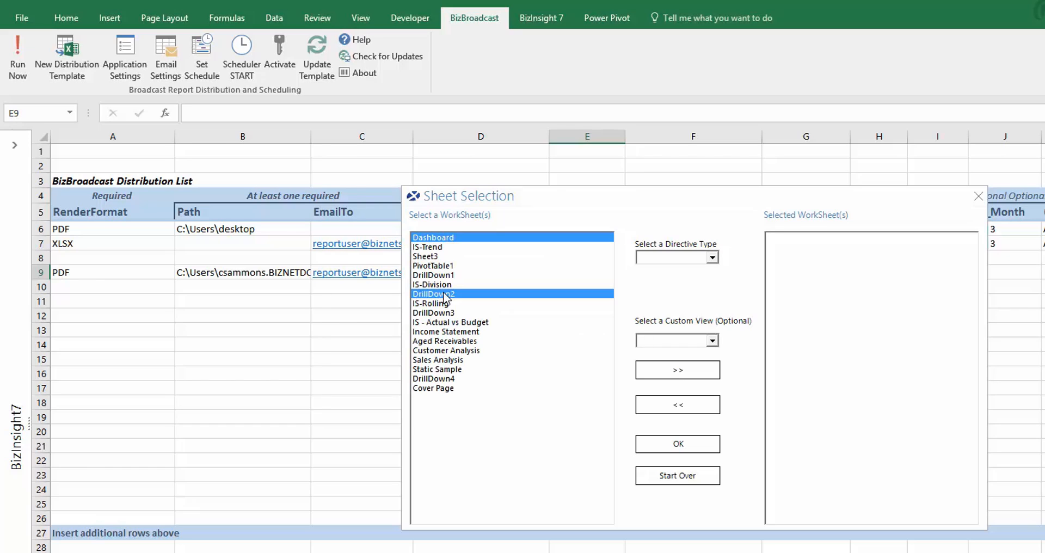
ctrl+click(441, 351)
click(666, 370)
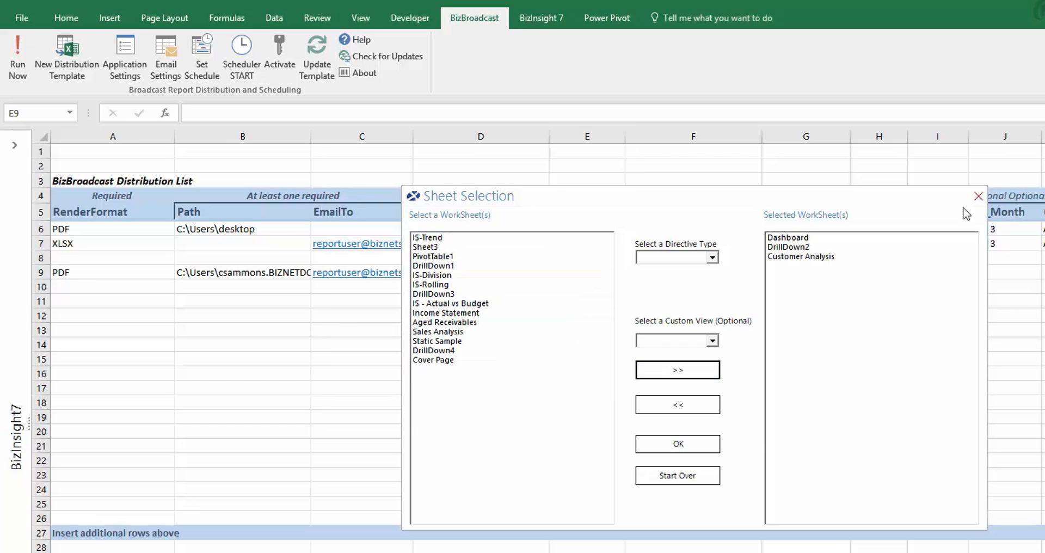
click(678, 443)
Enter 'Sample Reports' as the file name in F9
key(Tab)
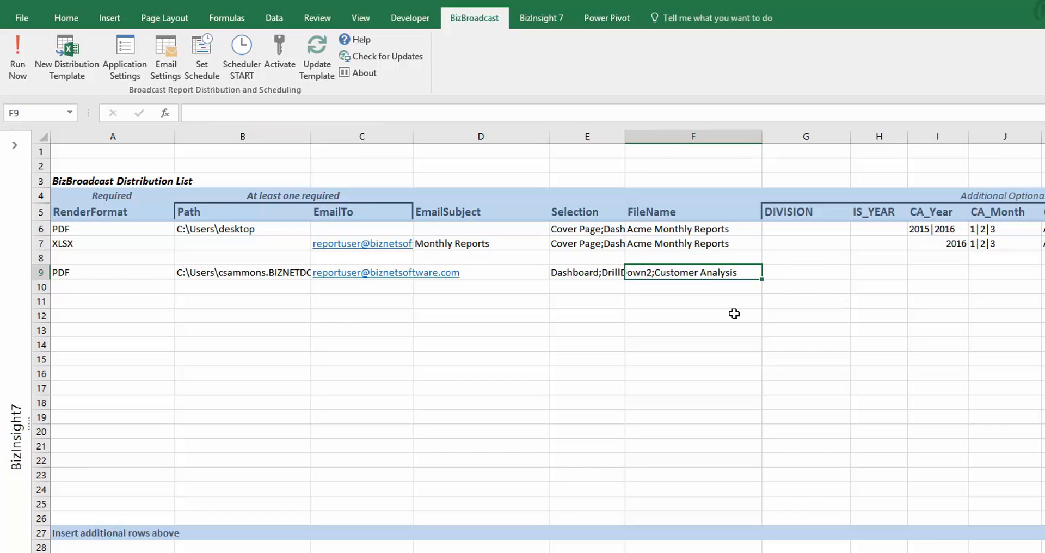
text(Sampl)
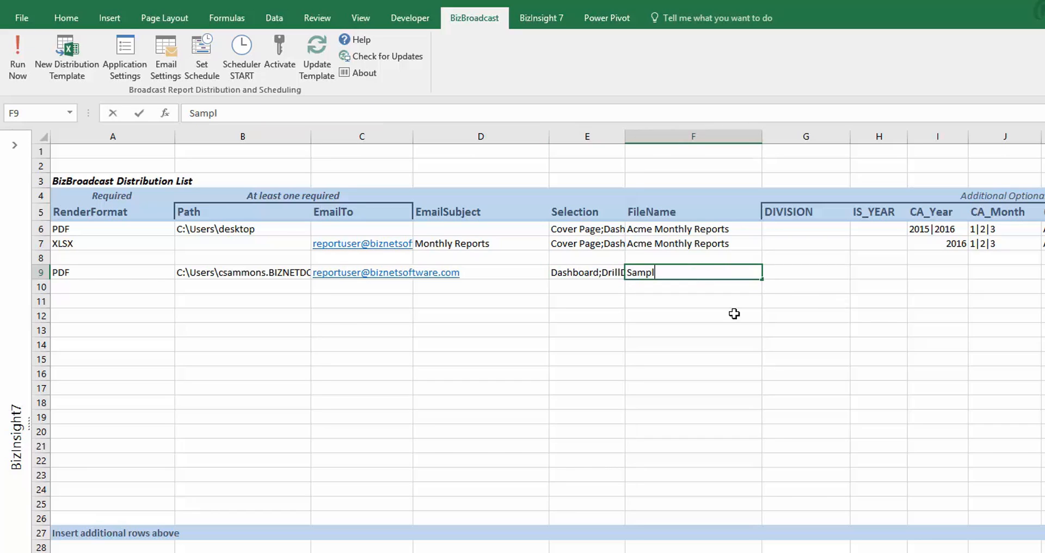
text(e Reports)
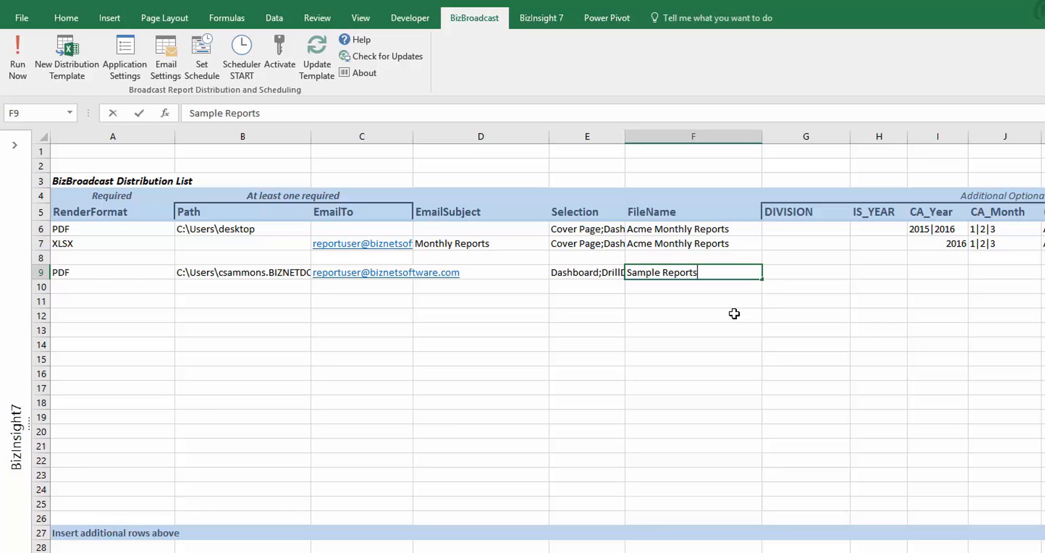
key(Tab)
key(Tab)
key(Tab)
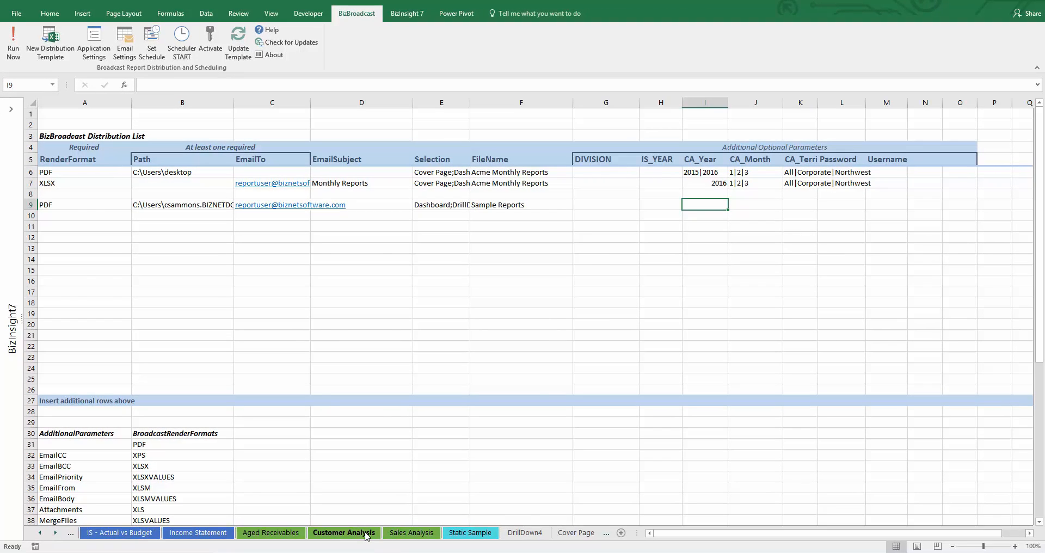
click(366, 536)
click(506, 144)
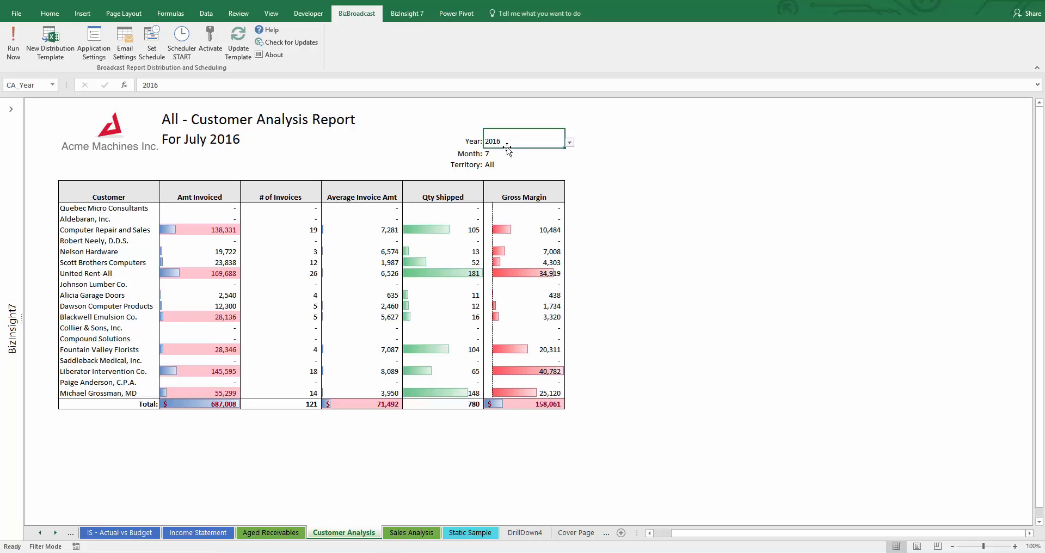
click(505, 154)
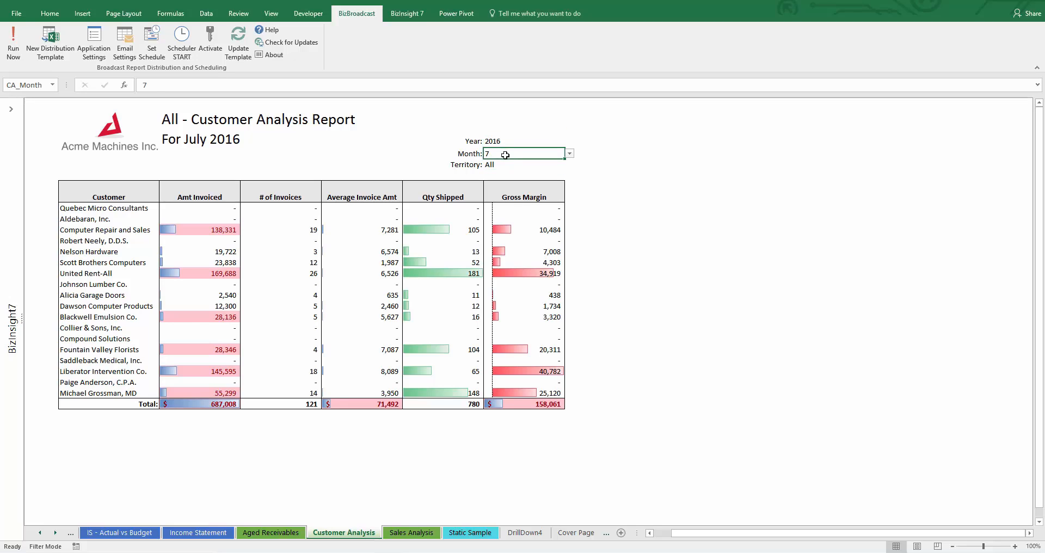
click(554, 169)
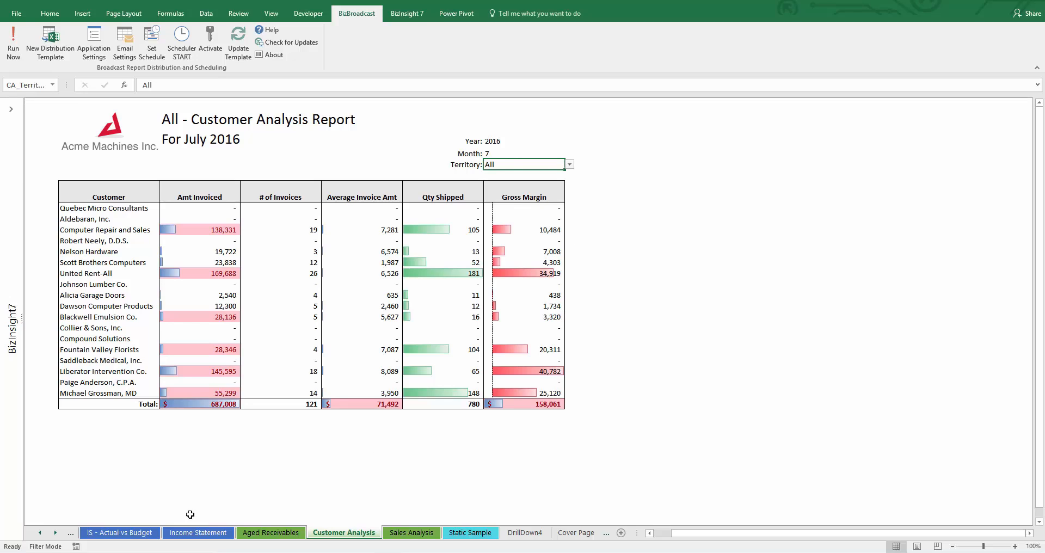
click(41, 533)
click(40, 533)
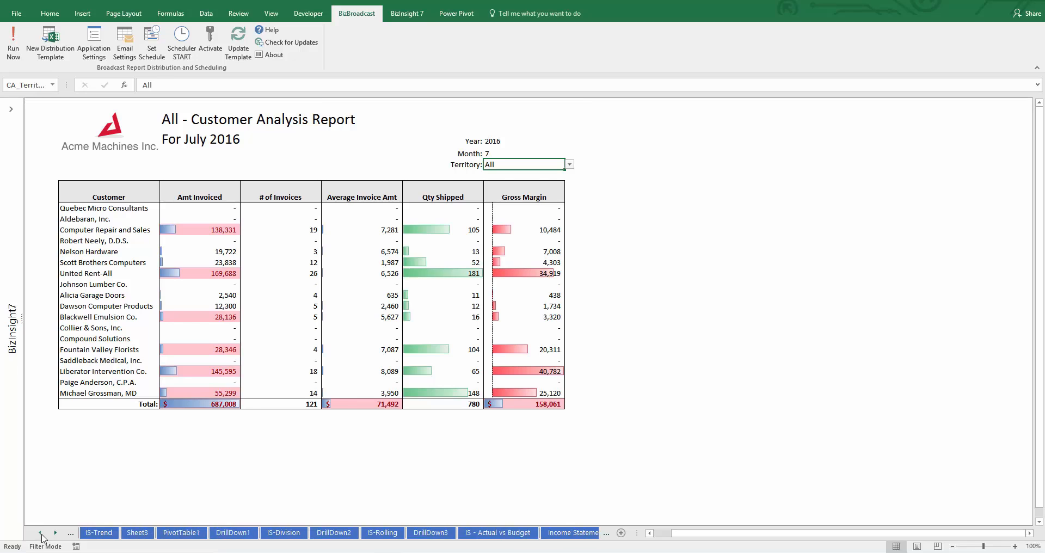
click(40, 532)
click(106, 532)
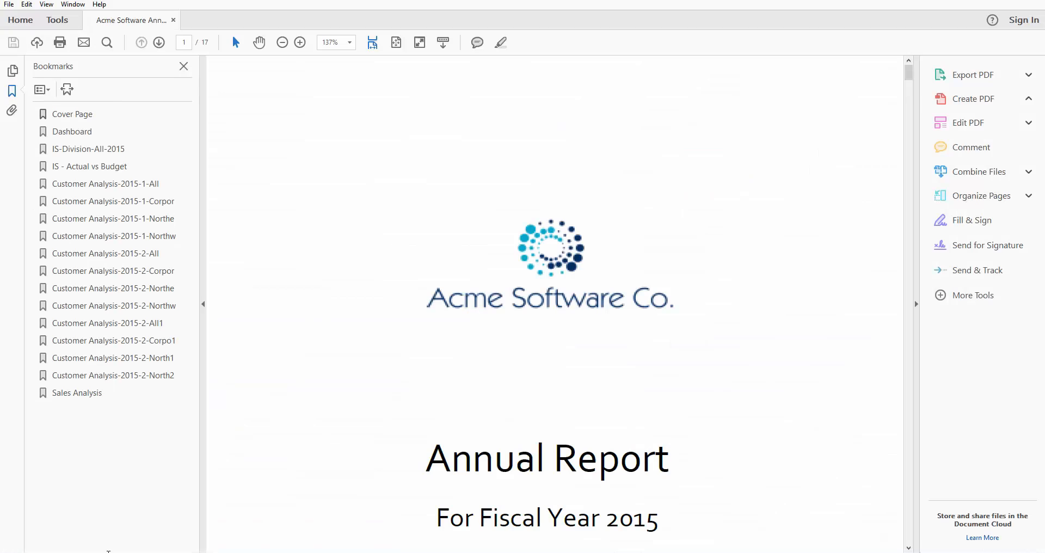
Review the Dashboard, IS-Division-All-2015, IS - Actual vs Budget and Customer Analysis-2015-1-All pages
click(76, 129)
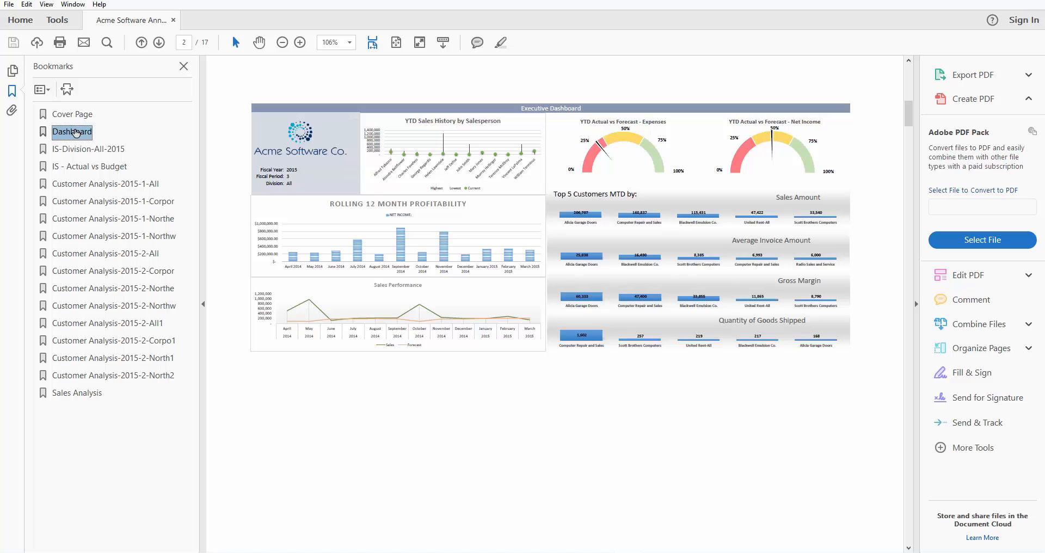
click(76, 148)
click(76, 166)
click(76, 183)
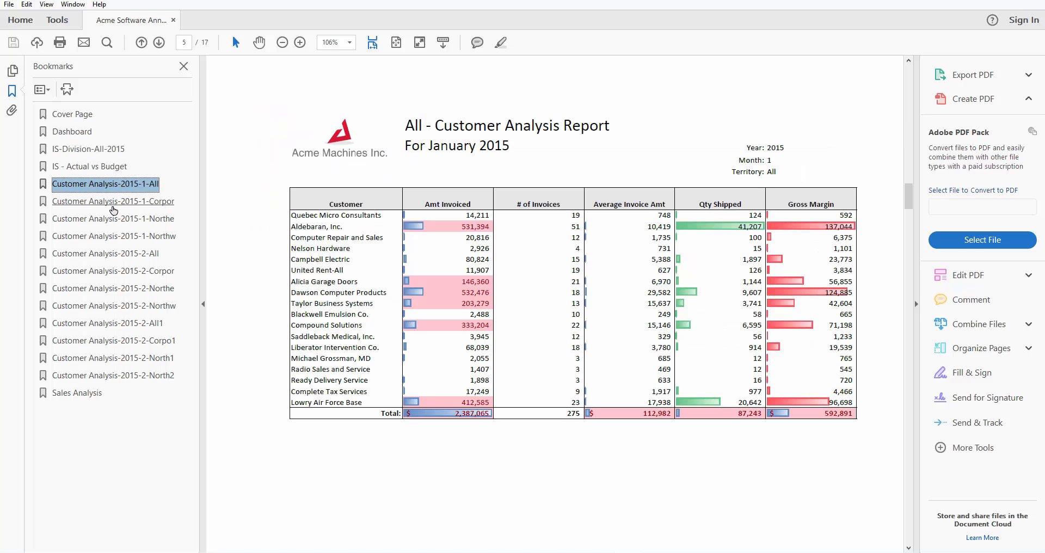
Check the January Corporate, Northeast, Northwest and February Northwest customer pages, then close Acrobat Reader
click(113, 209)
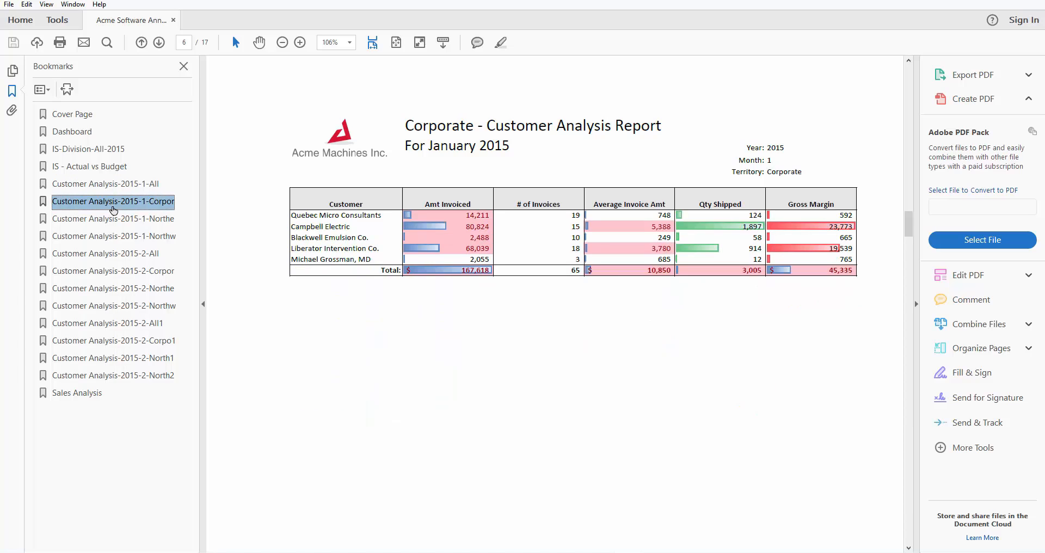
click(112, 220)
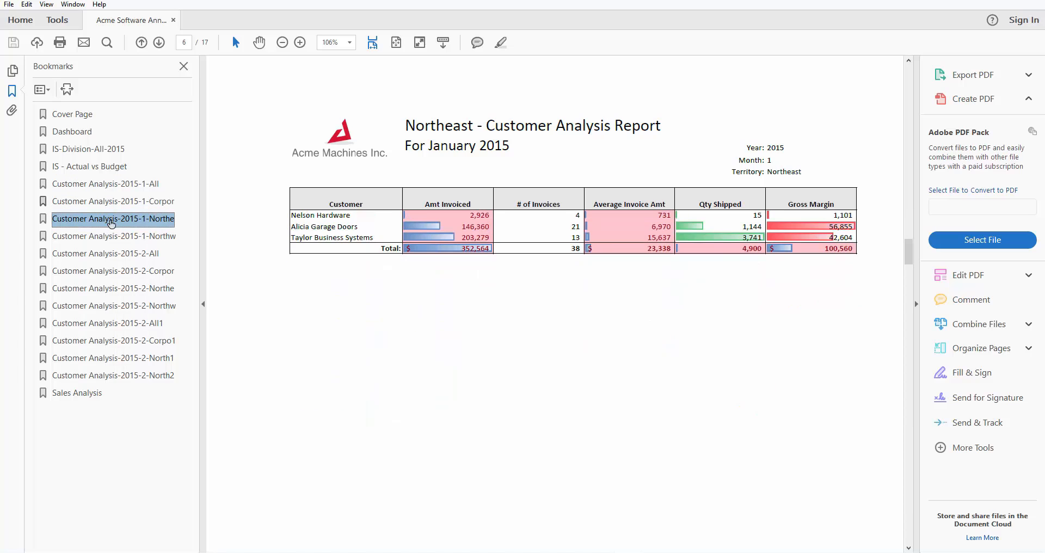
click(109, 239)
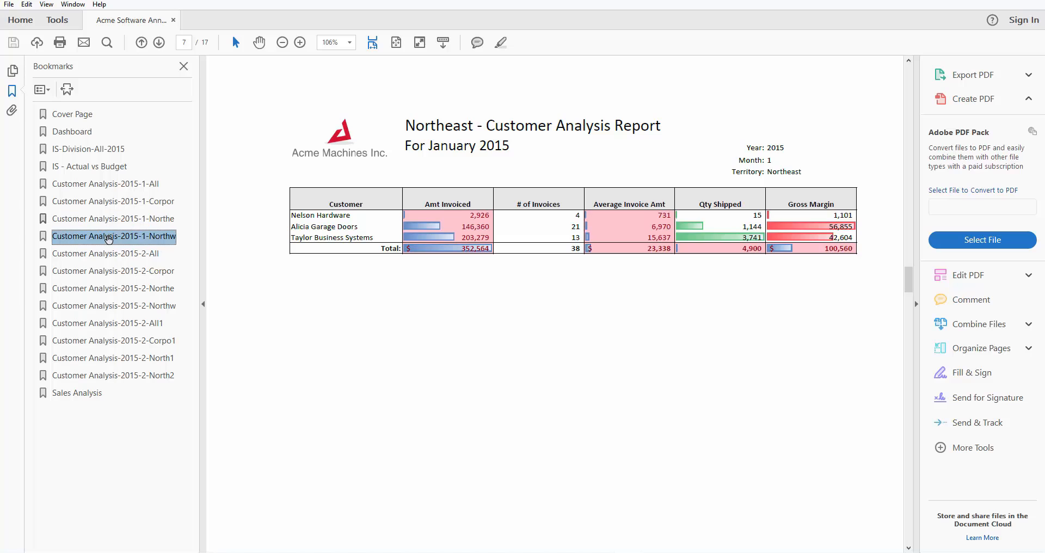
click(113, 375)
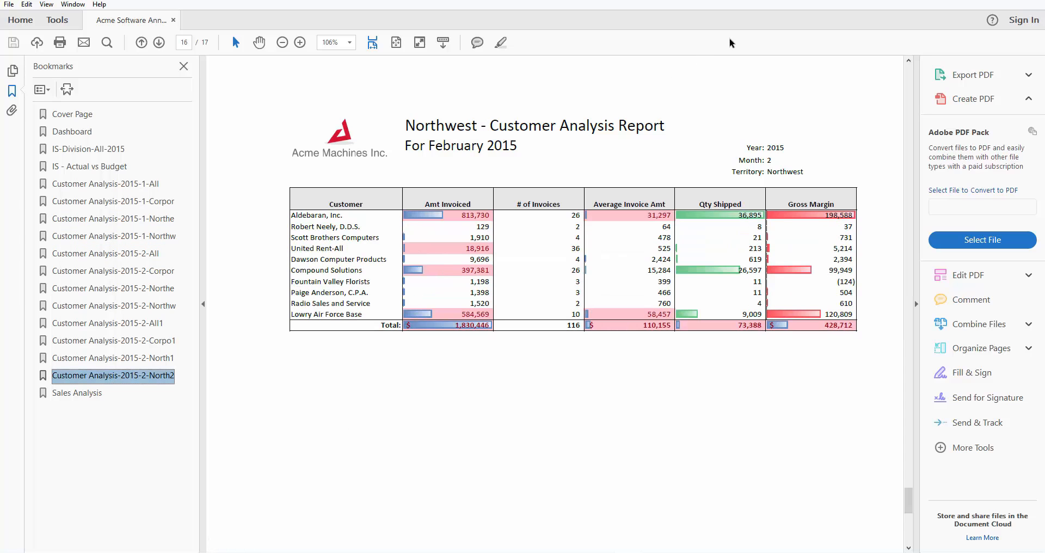
click(1032, 1)
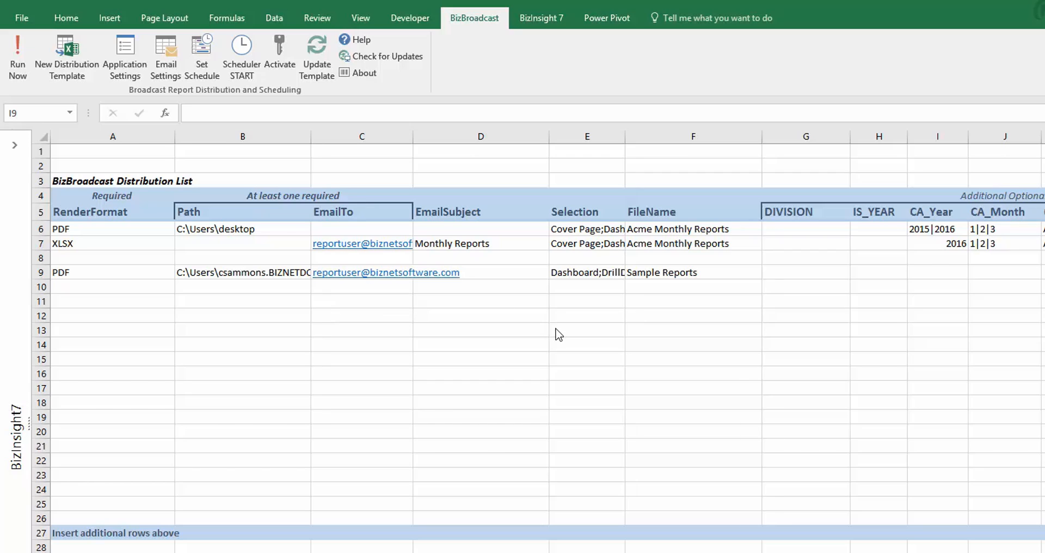
In the Scheduler, keep Month frequency and set the begin date to February 23, 2017
click(190, 50)
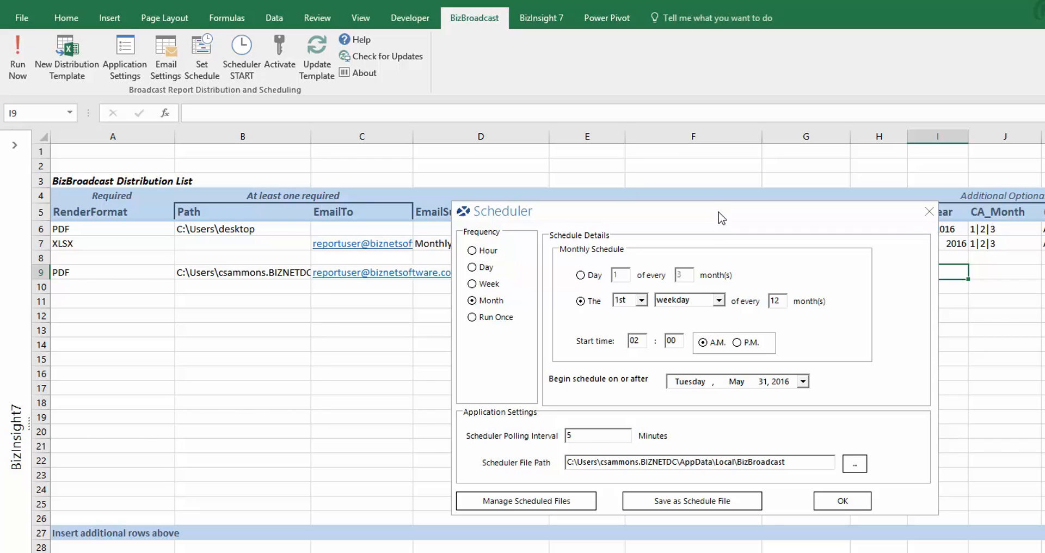
click(803, 381)
click(790, 400)
click(790, 400)
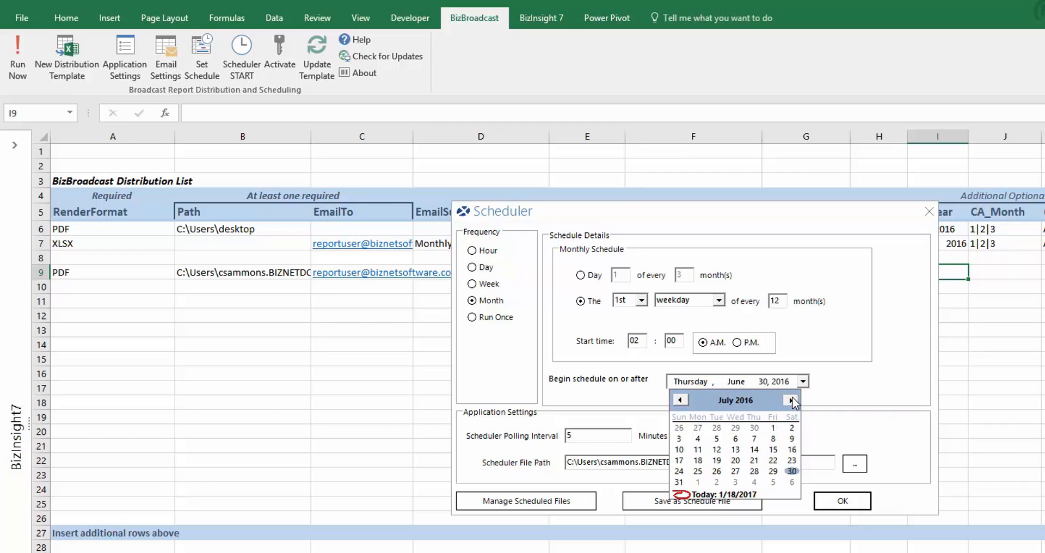
click(791, 400)
click(791, 400)
click(791, 400)
click(791, 400)
click(790, 400)
click(791, 400)
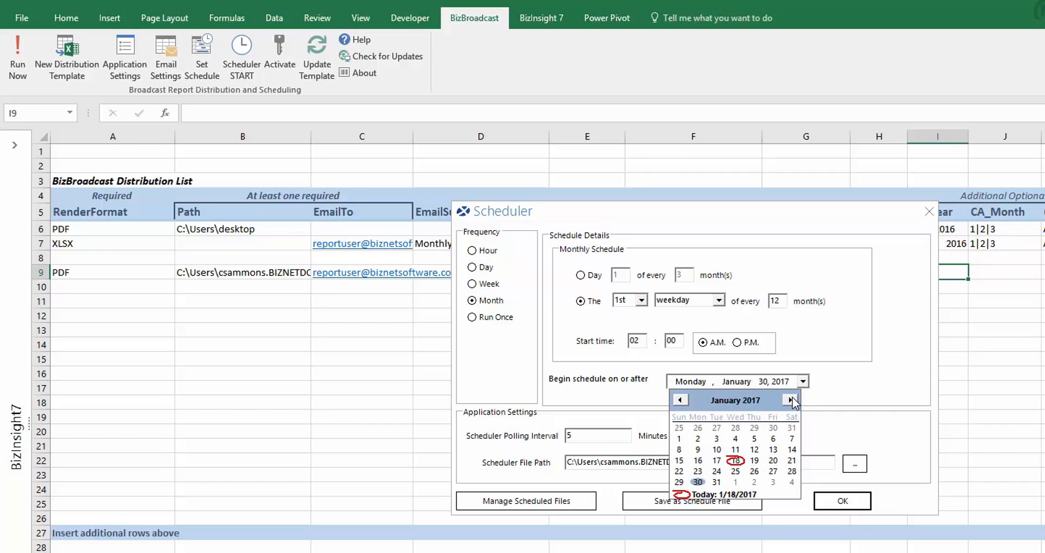
click(790, 400)
click(754, 461)
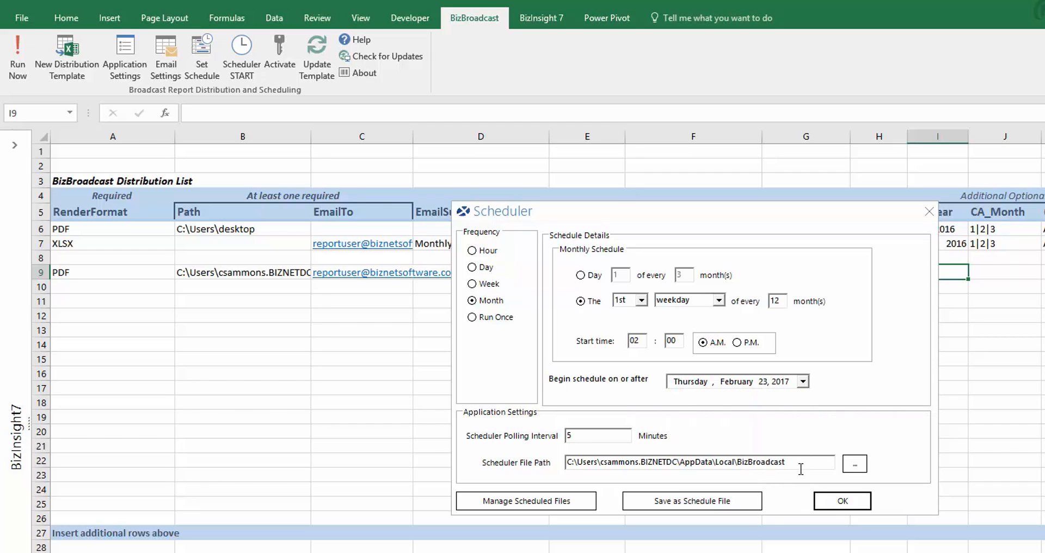
click(842, 502)
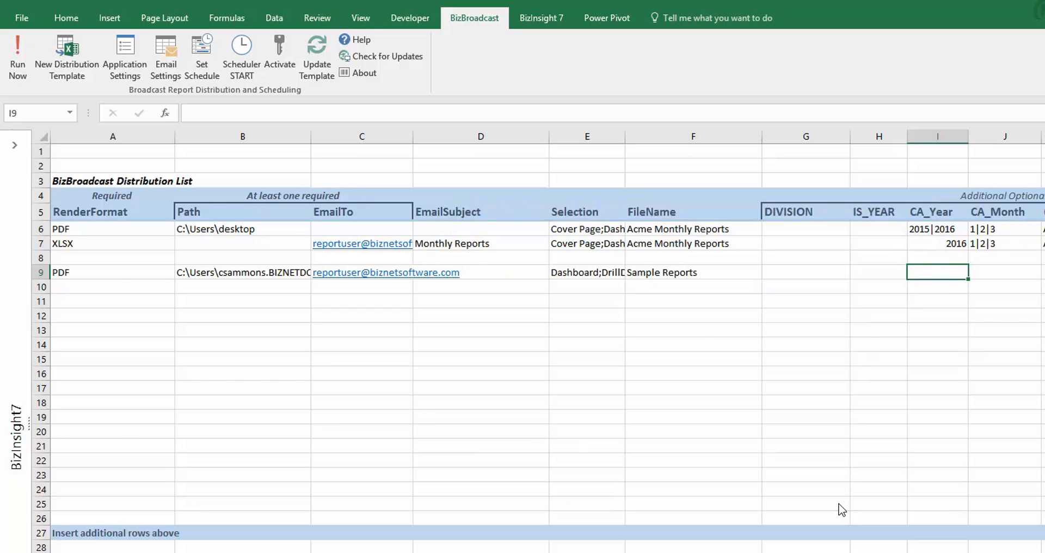